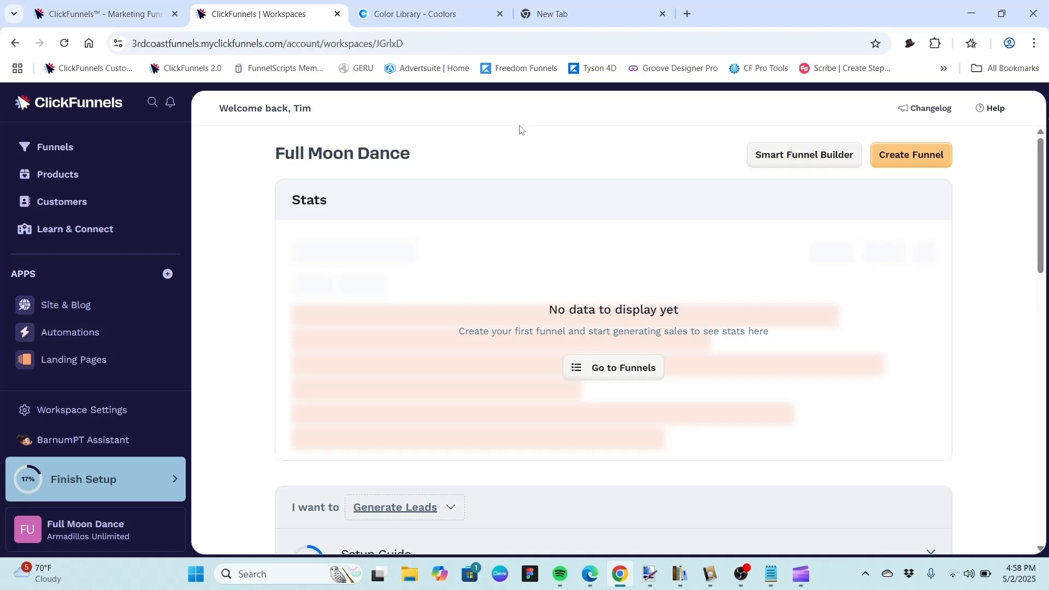
Open the workspace settings' My Assets image library and scroll through the uploaded images.
left_click(64, 416)
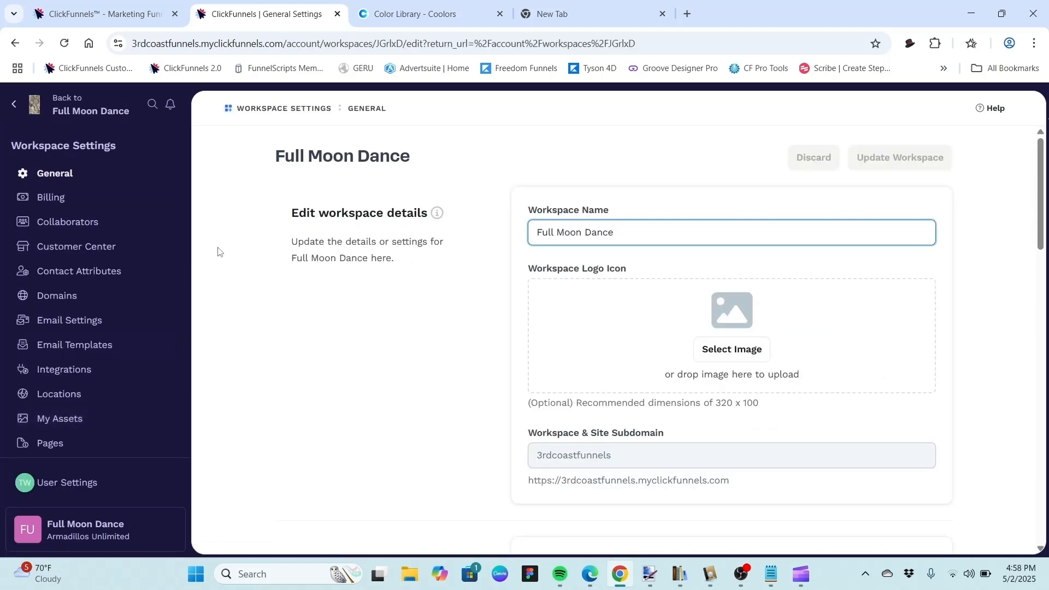
left_click(58, 420)
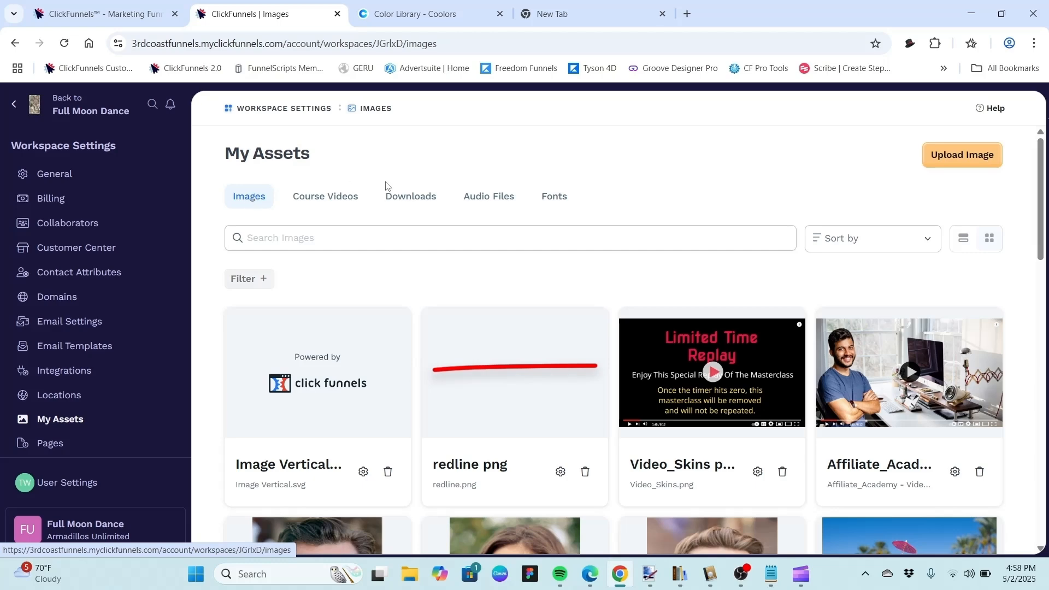
mouse_move(1039, 183)
left_mouse_down()
mouse_move(1038, 413)
mouse_move(1037, 196)
left_mouse_up()
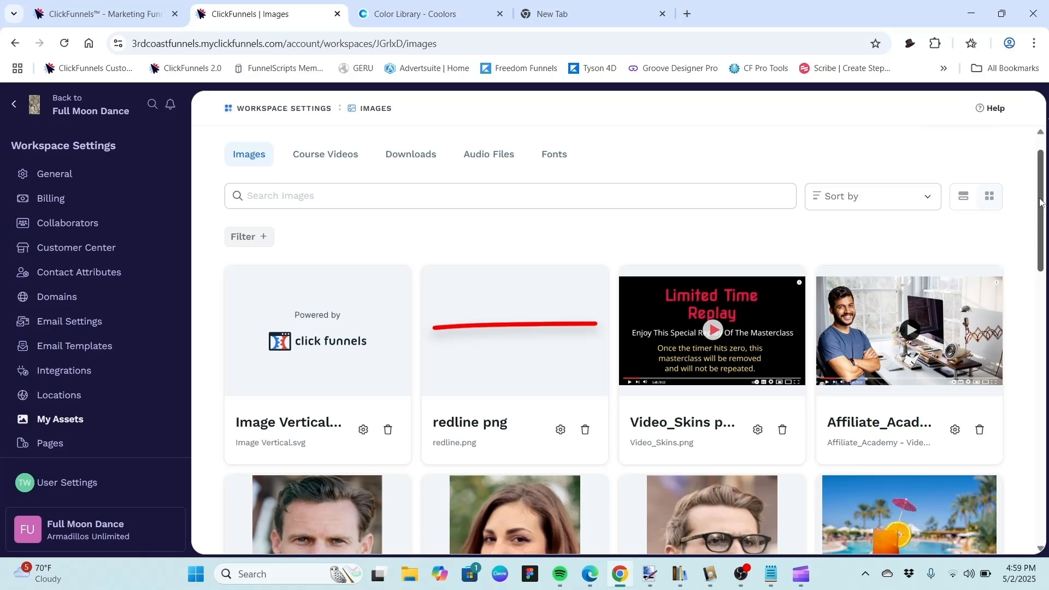
left_click_drag(1039, 202, 1045, 467)
scroll(465, 281, "up", 15)
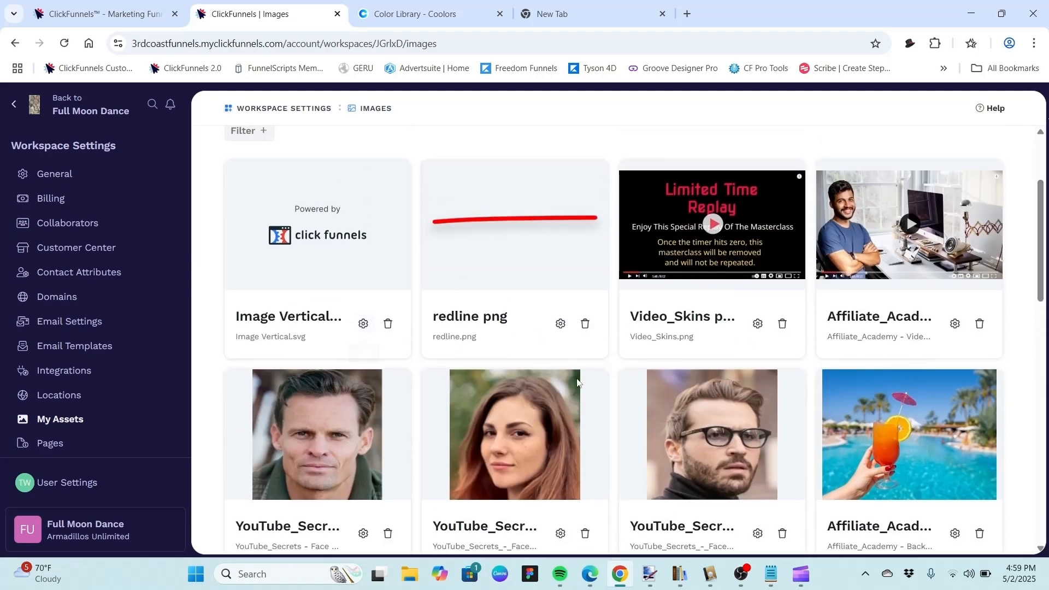
Open the Video_Skins png image's attributes, inspect the folder field, and return to the image library.
left_click(758, 326)
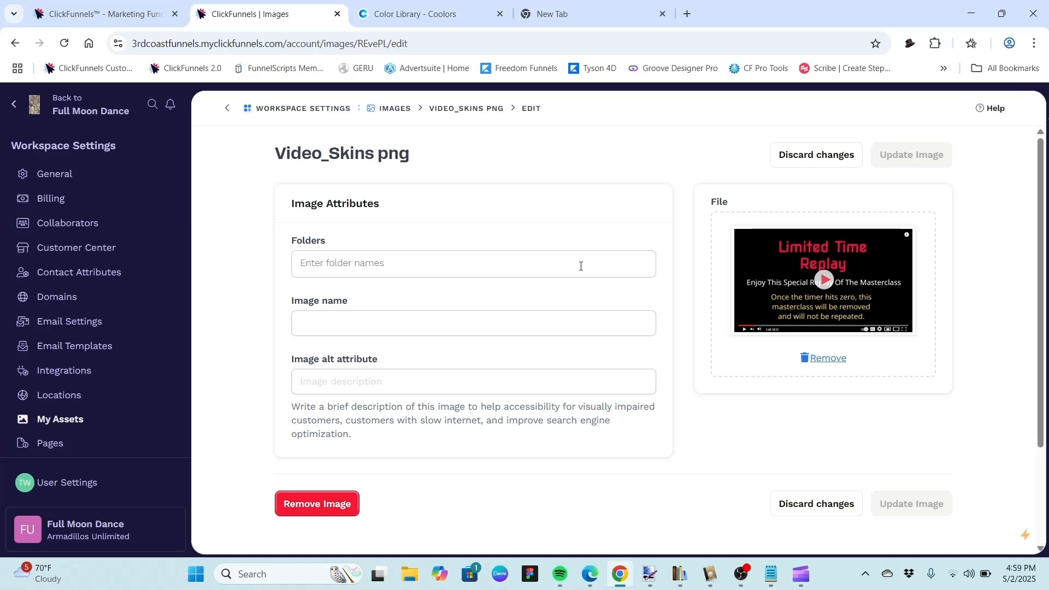
left_click(581, 265)
left_click(581, 266)
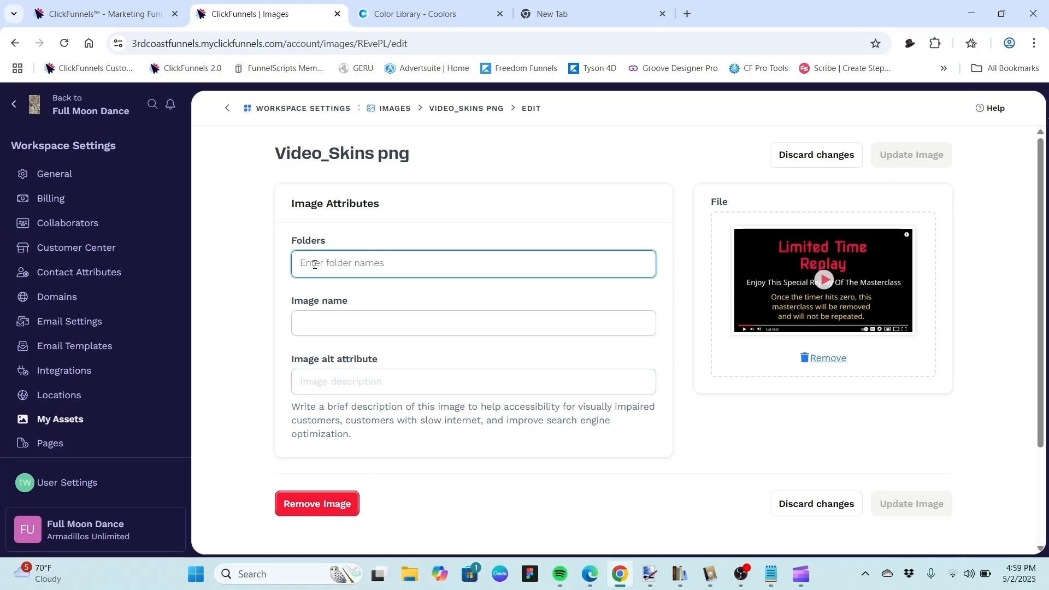
left_click(229, 111)
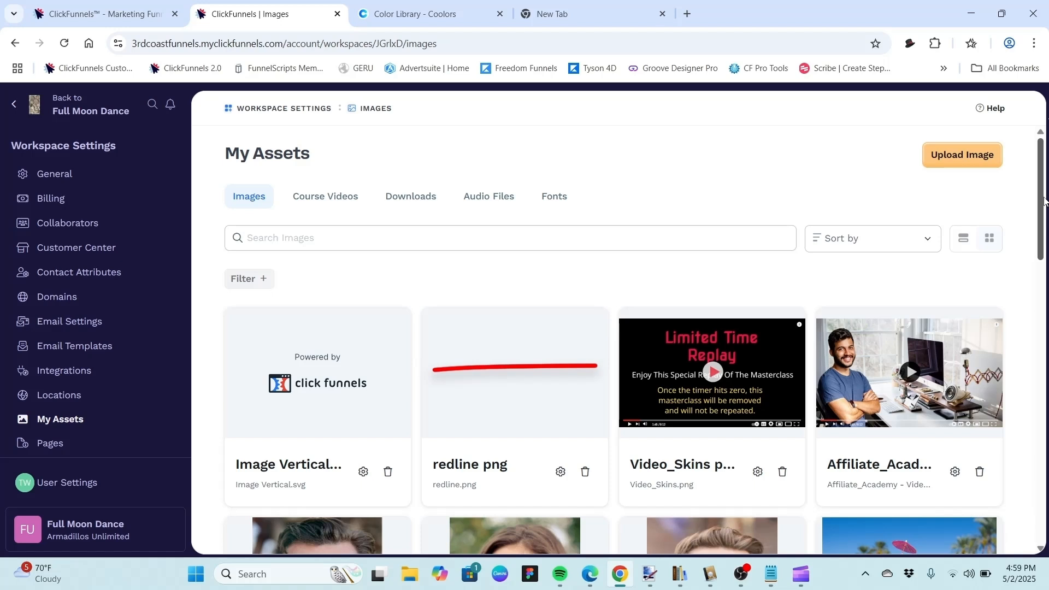
Browse the Course Videos, Downloads and Audio Files asset sections.
left_click(332, 200)
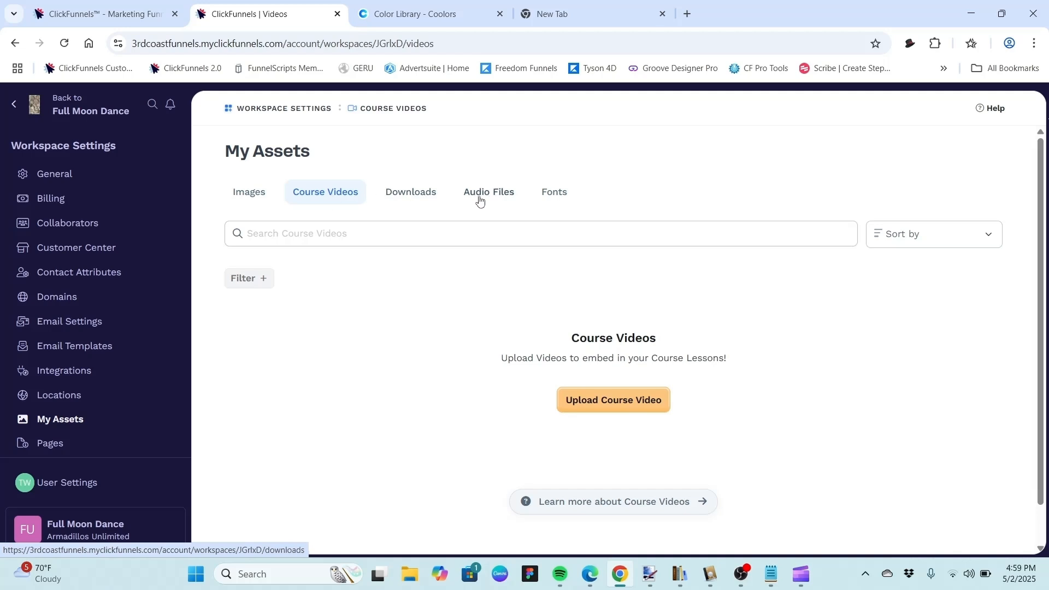
left_click(412, 194)
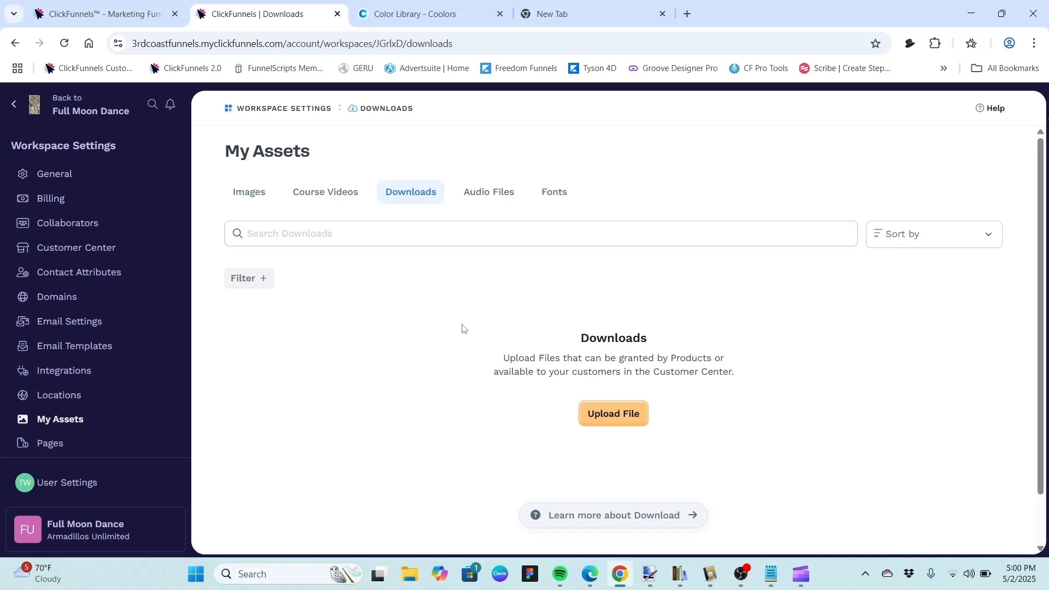
left_click(497, 197)
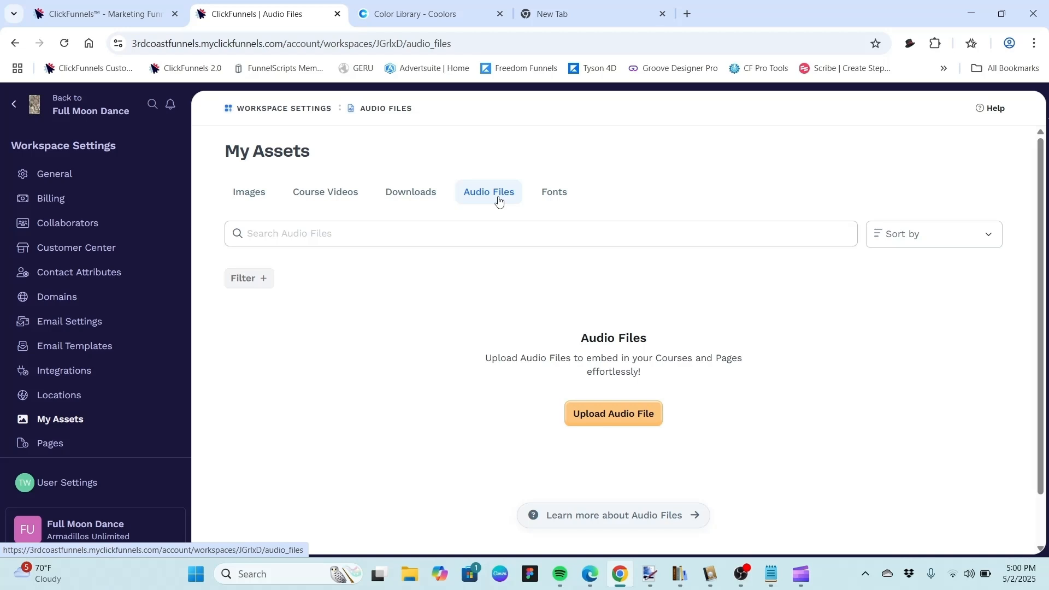
Open the Fonts asset section and view the Varela Round custom font's details, then discard.
left_click(557, 198)
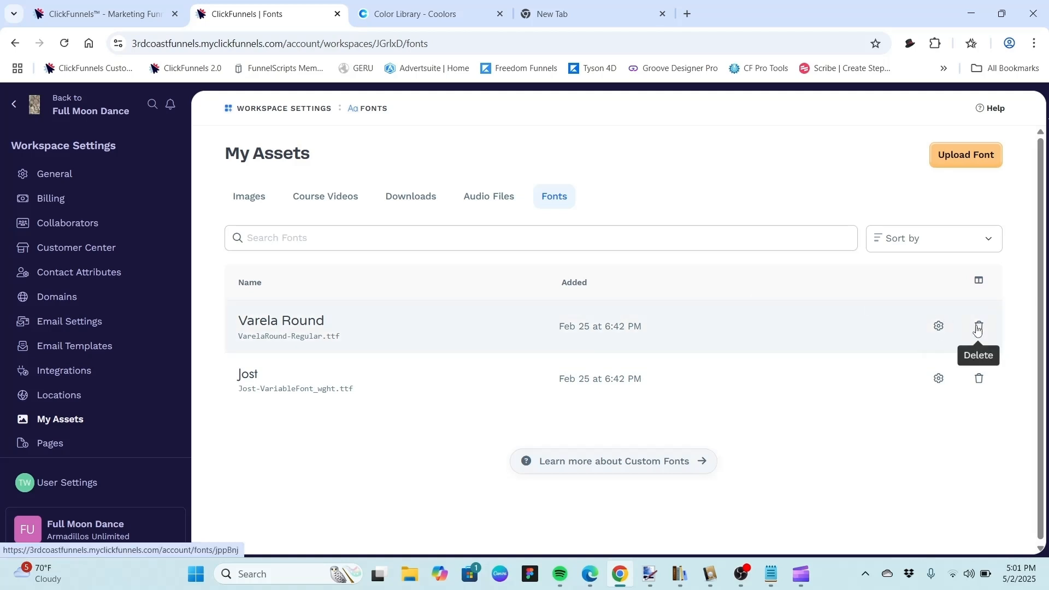
left_click(937, 327)
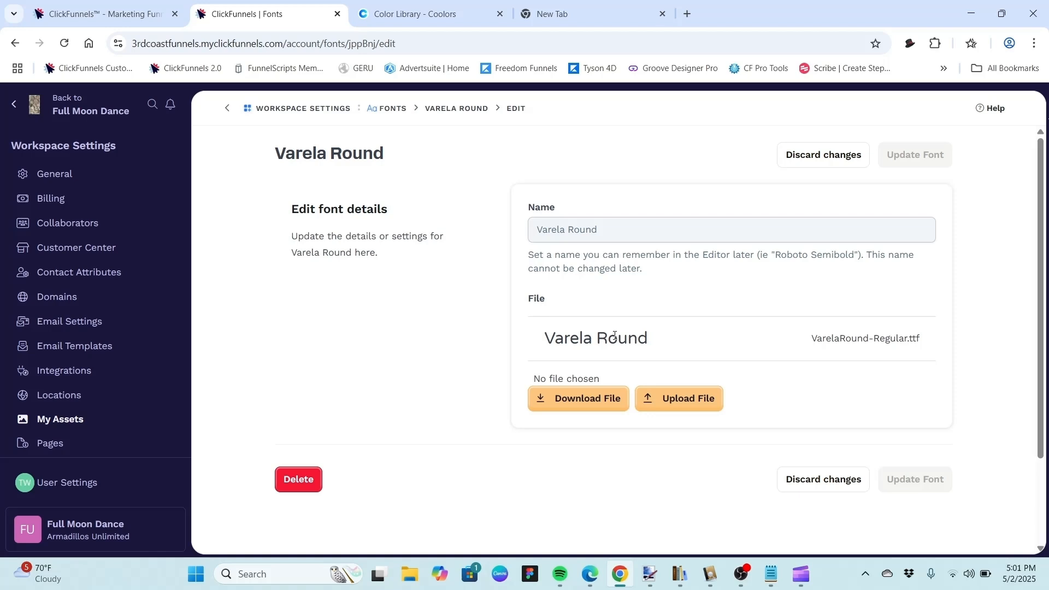
left_click(801, 160)
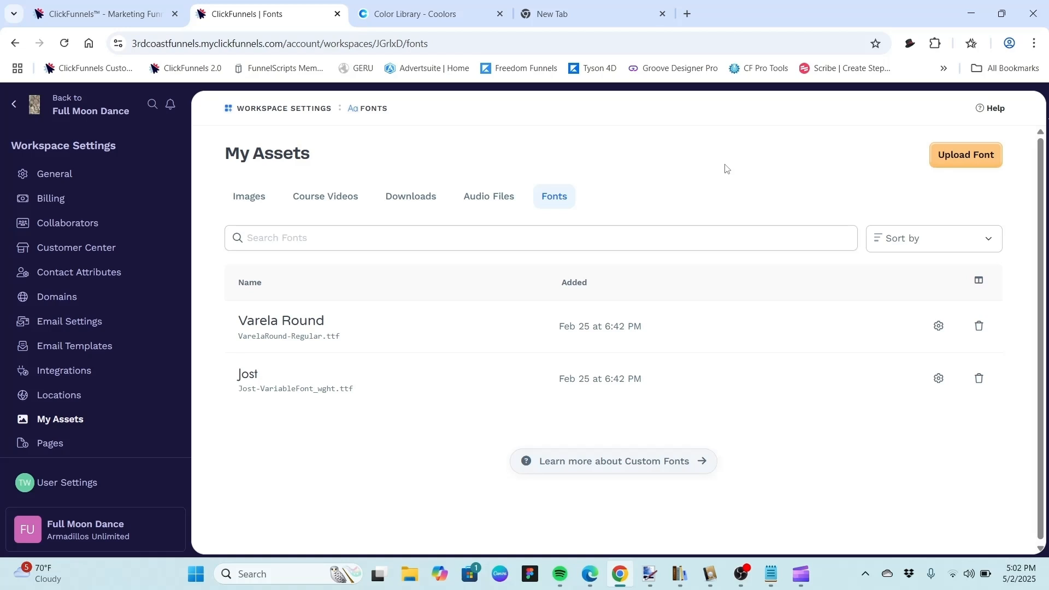
Open the Affiliate Academy Webinar funnel and edit its Affiliate Academy Registration Page.
left_click(95, 112)
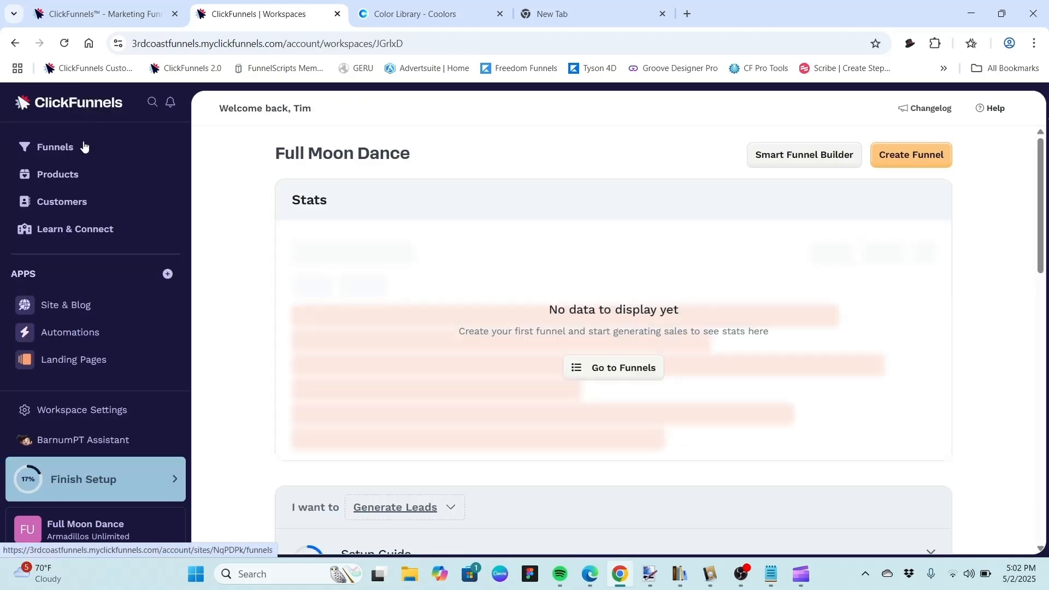
left_click(69, 156)
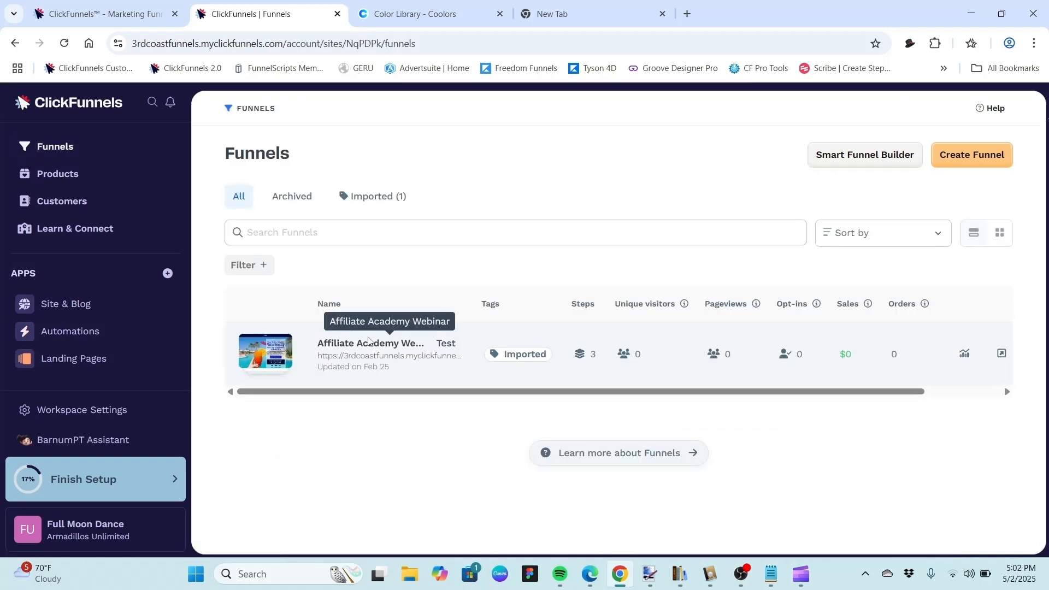
left_click(367, 344)
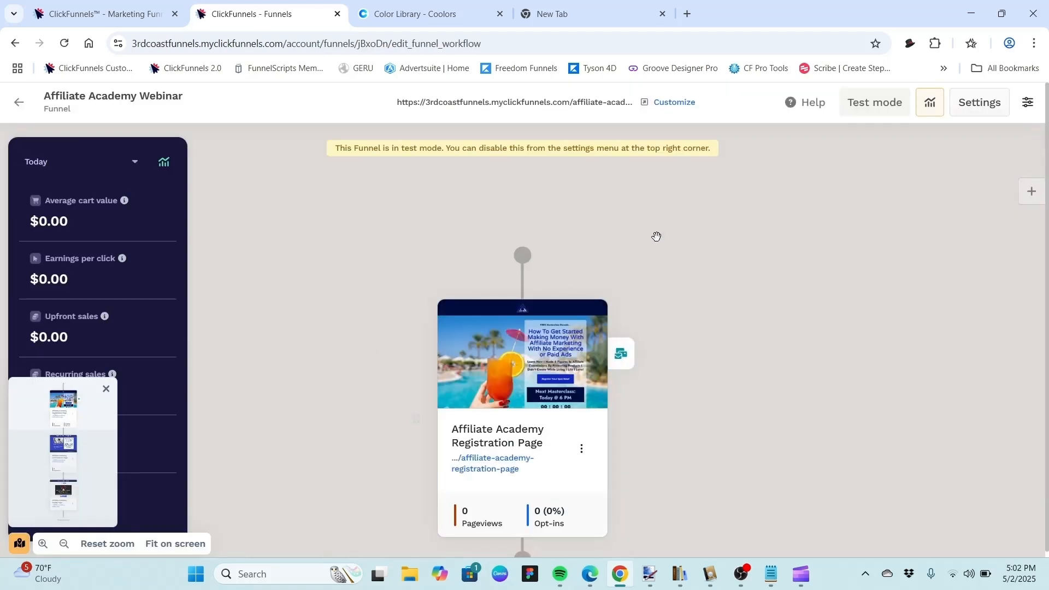
mouse_move(549, 320)
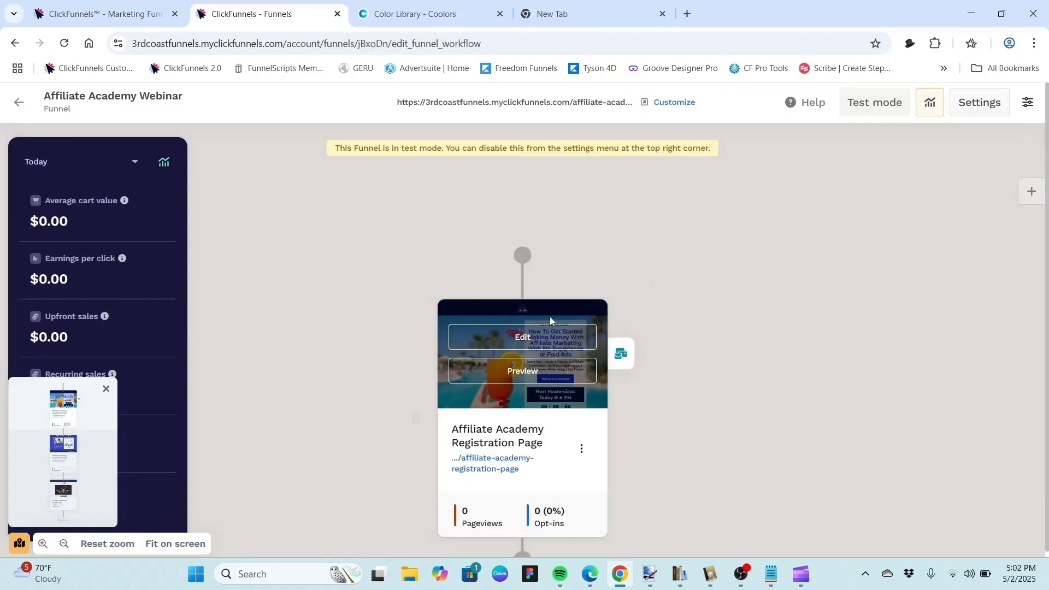
left_click(535, 343)
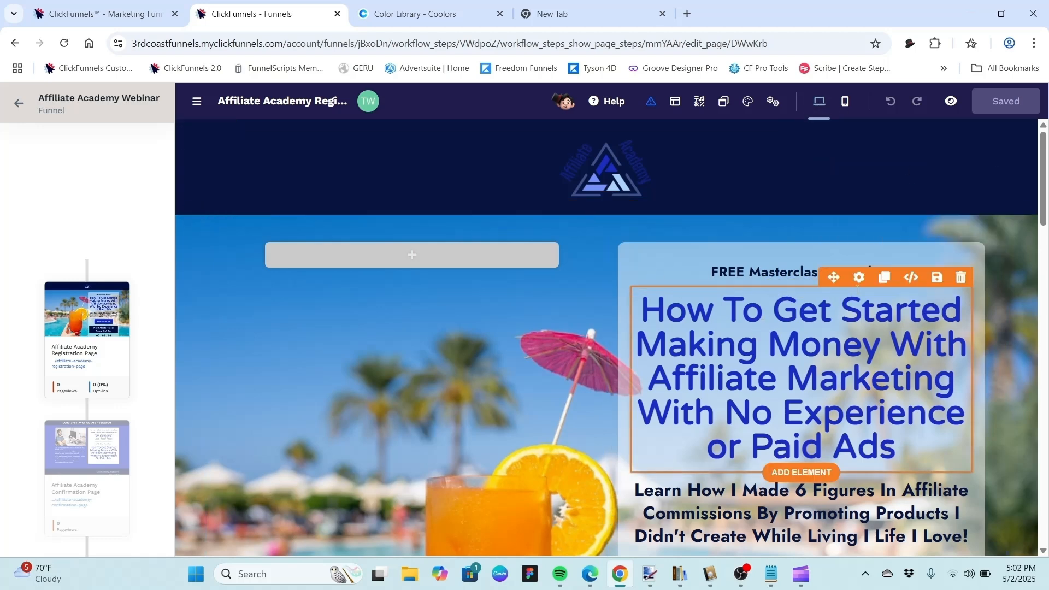
Open the main headline's settings and scroll through its spacing and typography options.
left_click(859, 277)
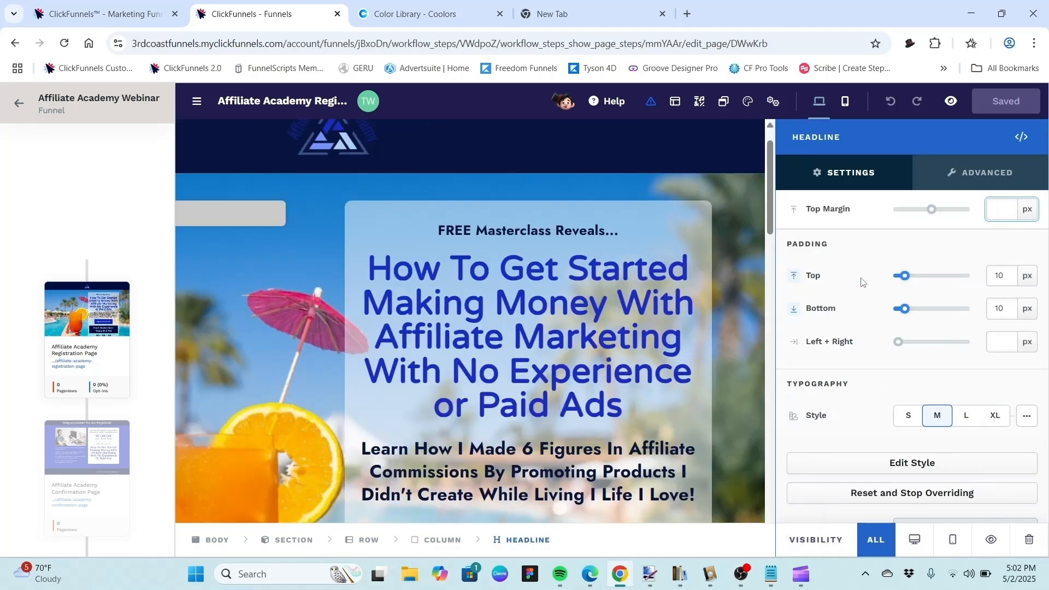
left_click(903, 260)
scroll(903, 261, "down", 10)
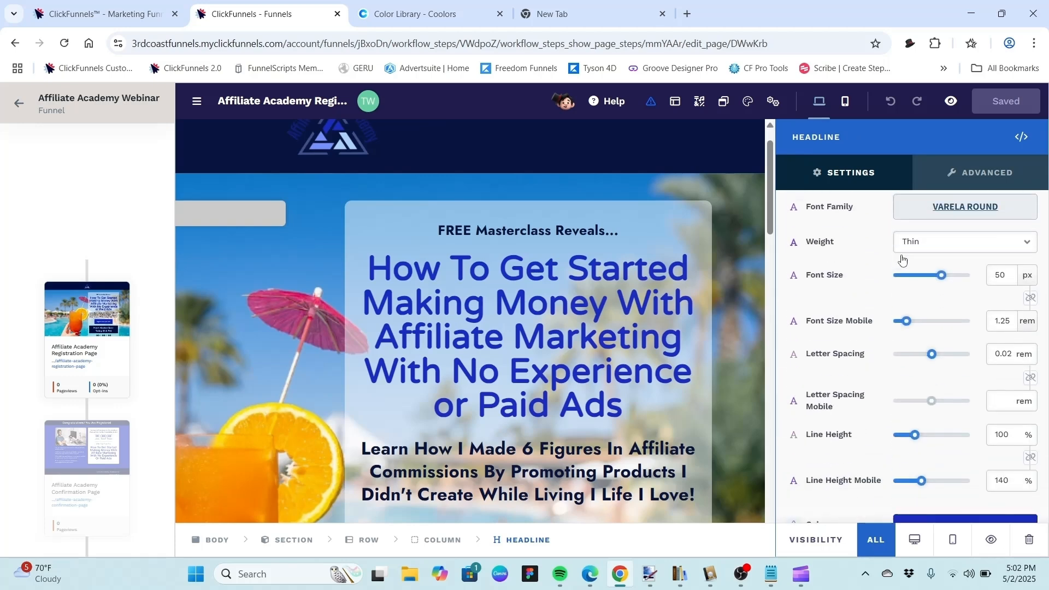
scroll(902, 259, "down", 6)
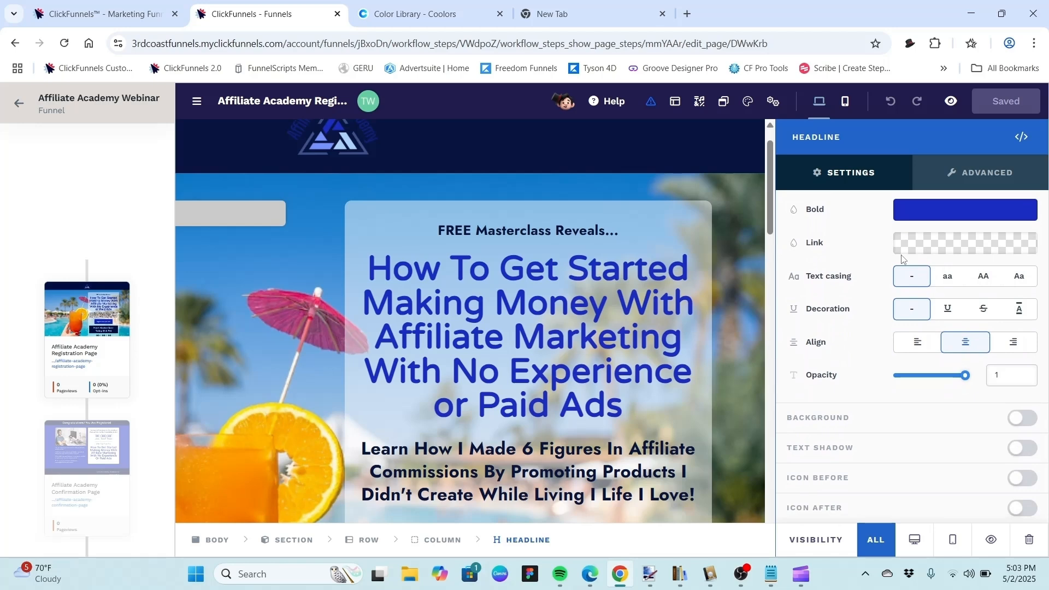
scroll(902, 259, "up", 5)
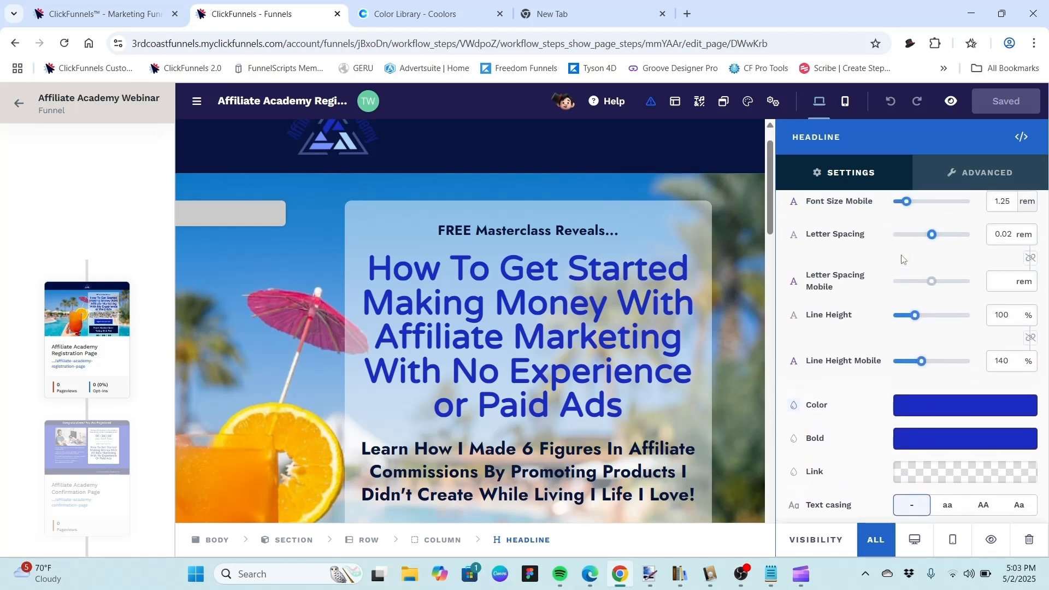
scroll(902, 260, "up", 4)
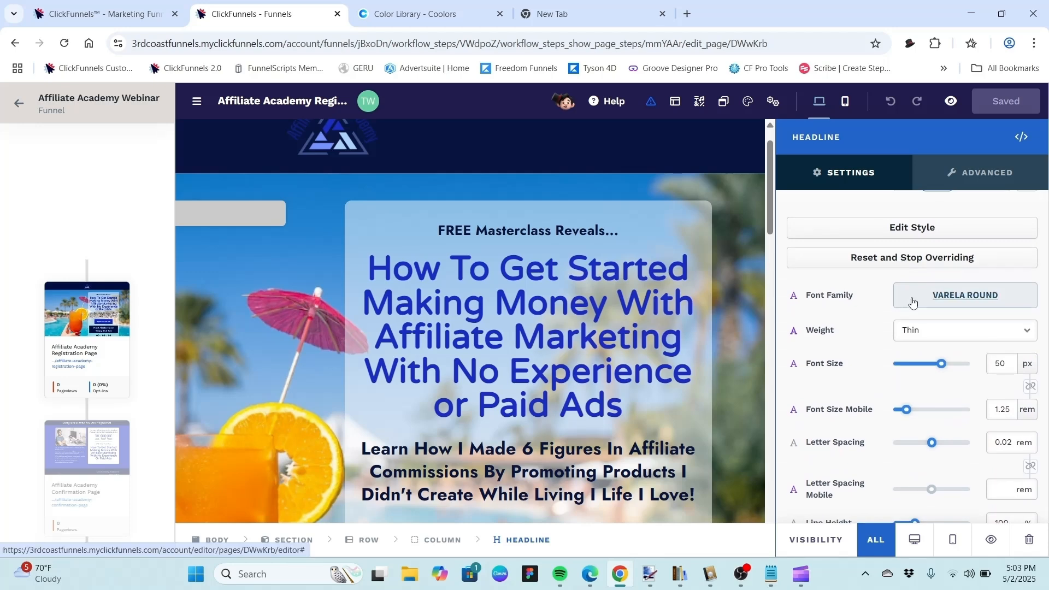
Switch the headline's font family to Jost and back to Varela Round.
left_click(961, 300)
left_click(958, 301)
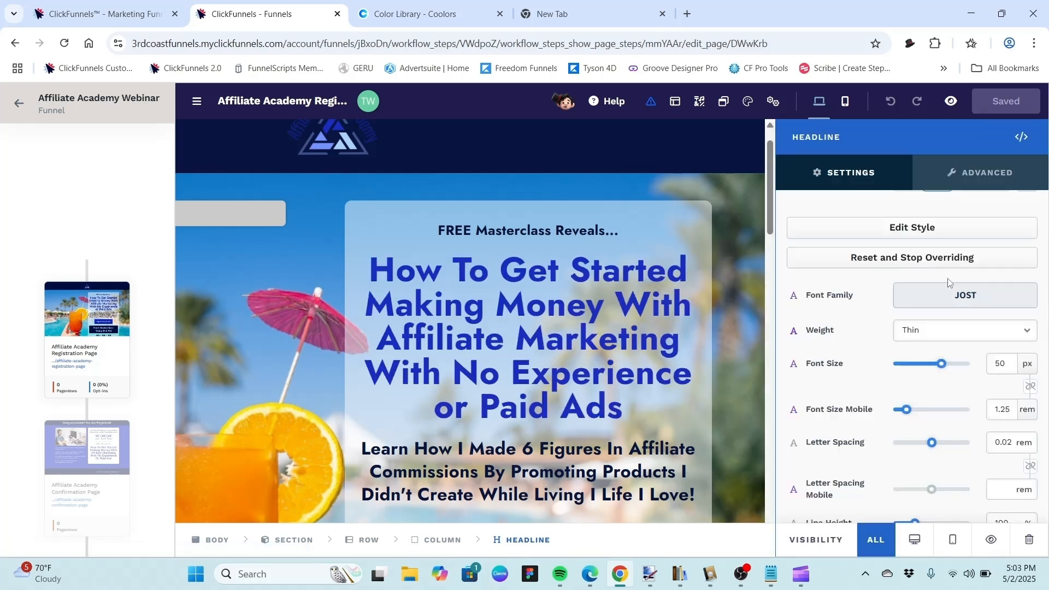
left_click(953, 294)
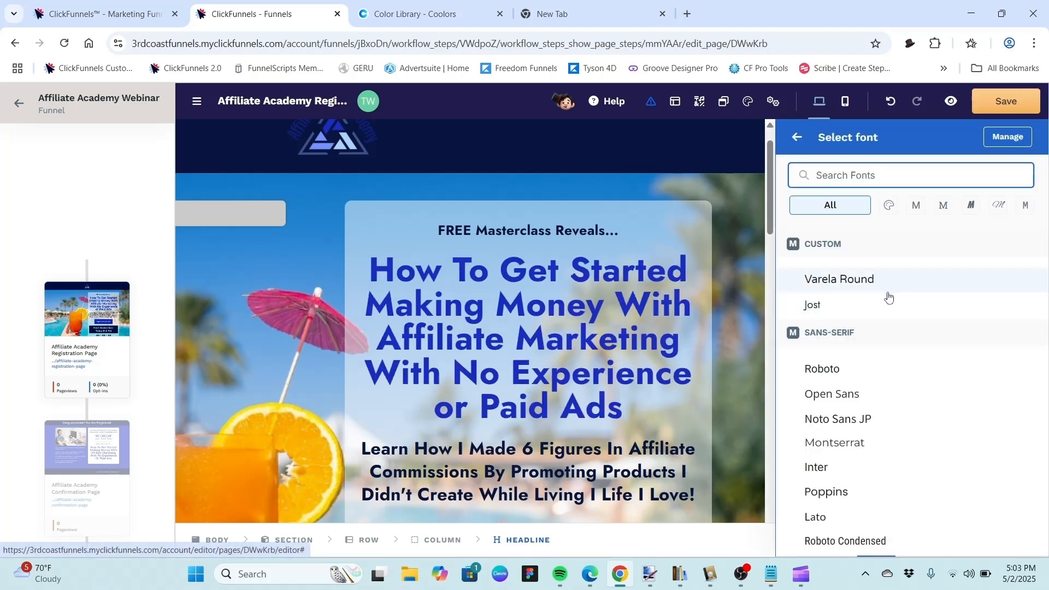
left_click(874, 281)
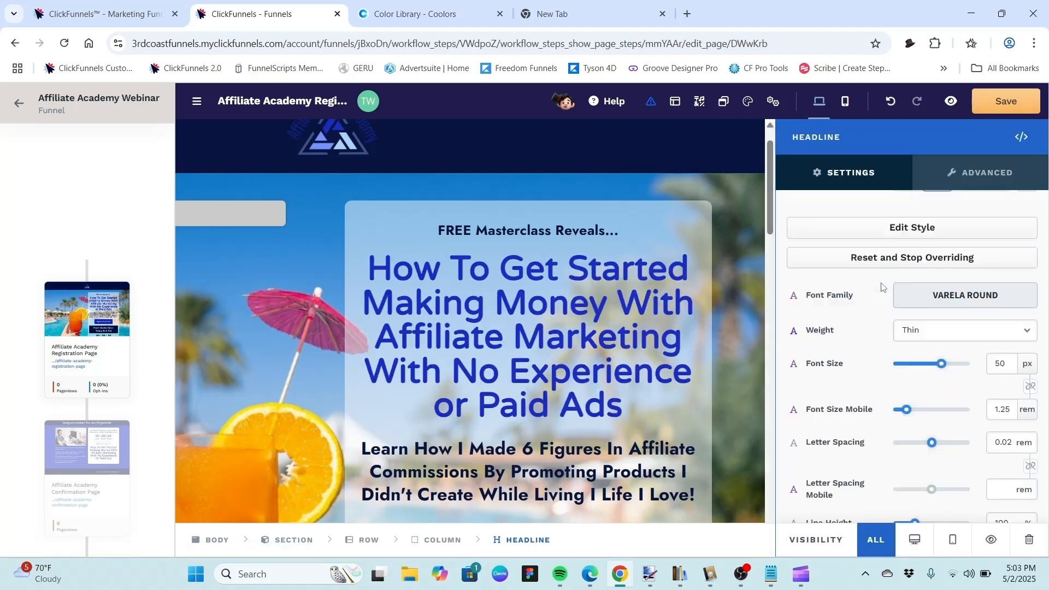
Open the headline's font picker and scroll through the custom and built-in font list.
left_click(946, 306)
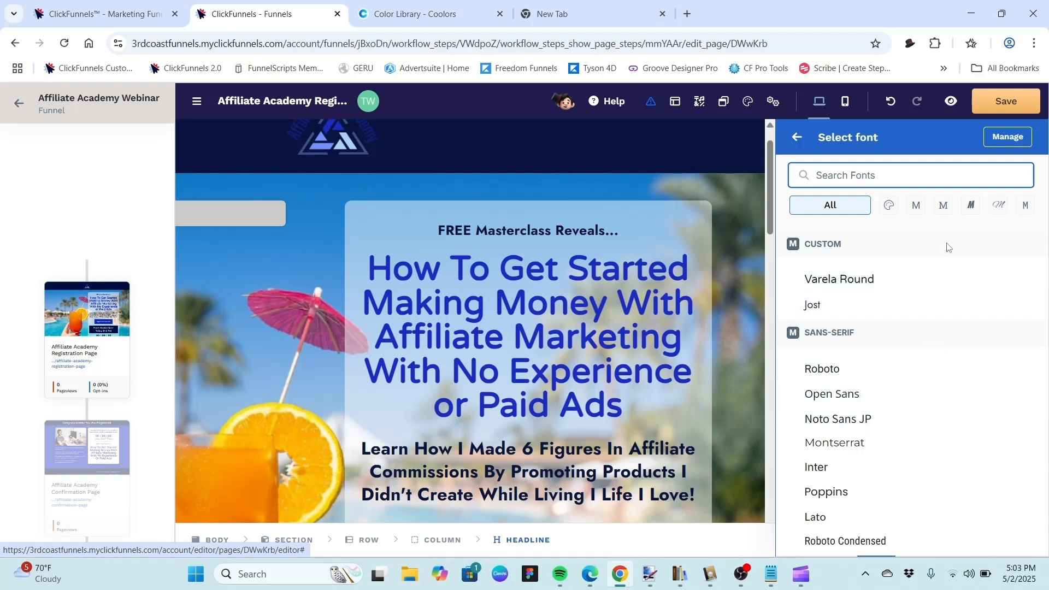
scroll(949, 257, "down", 1)
scroll(948, 248, "down", 20)
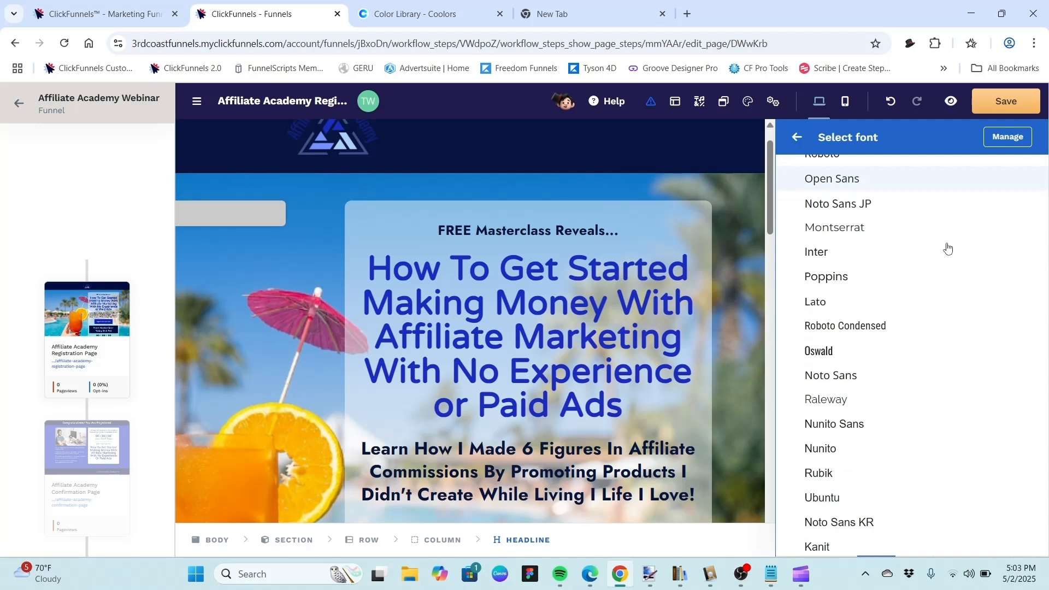
scroll(947, 249, "down", 20)
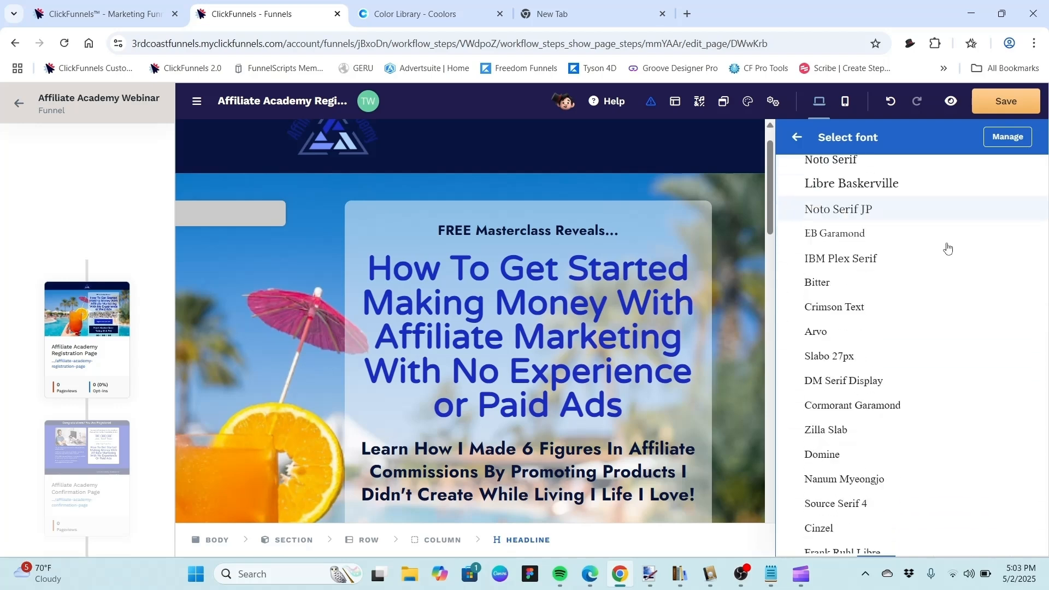
scroll(948, 248, "down", 20)
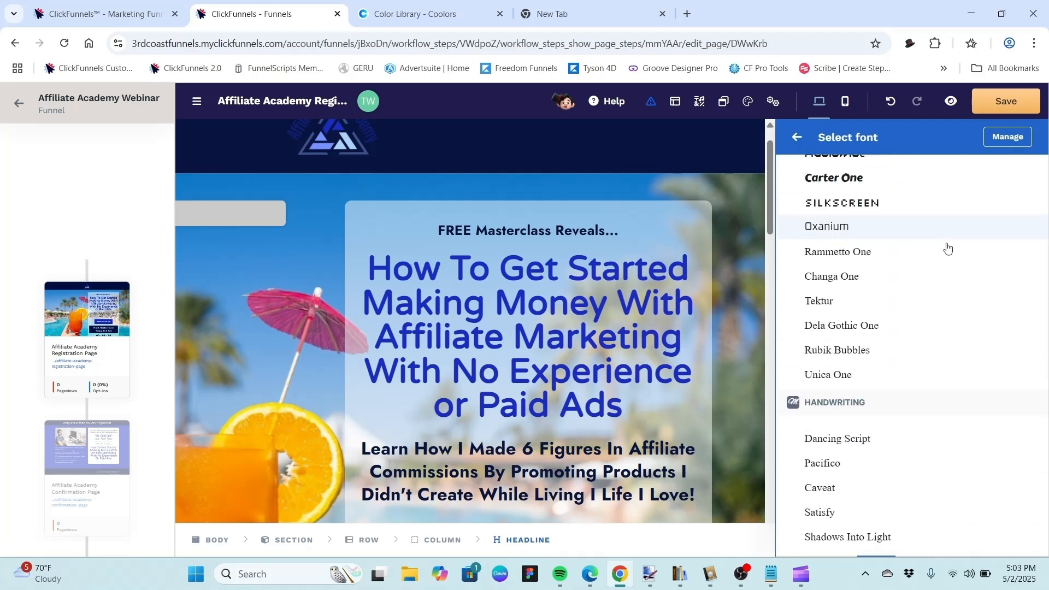
scroll(948, 249, "up", 15)
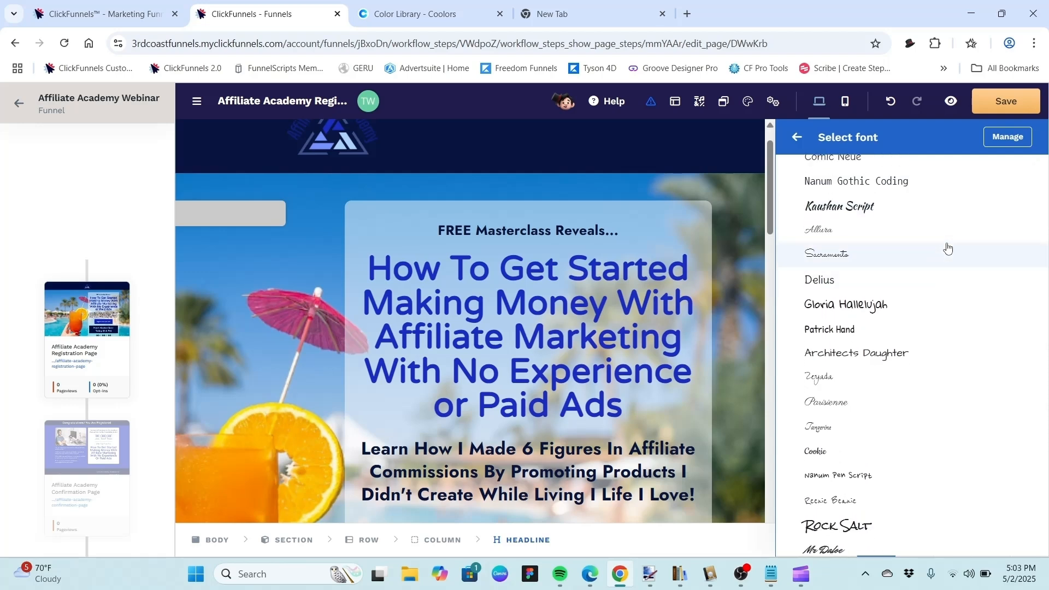
scroll(948, 248, "up", 20)
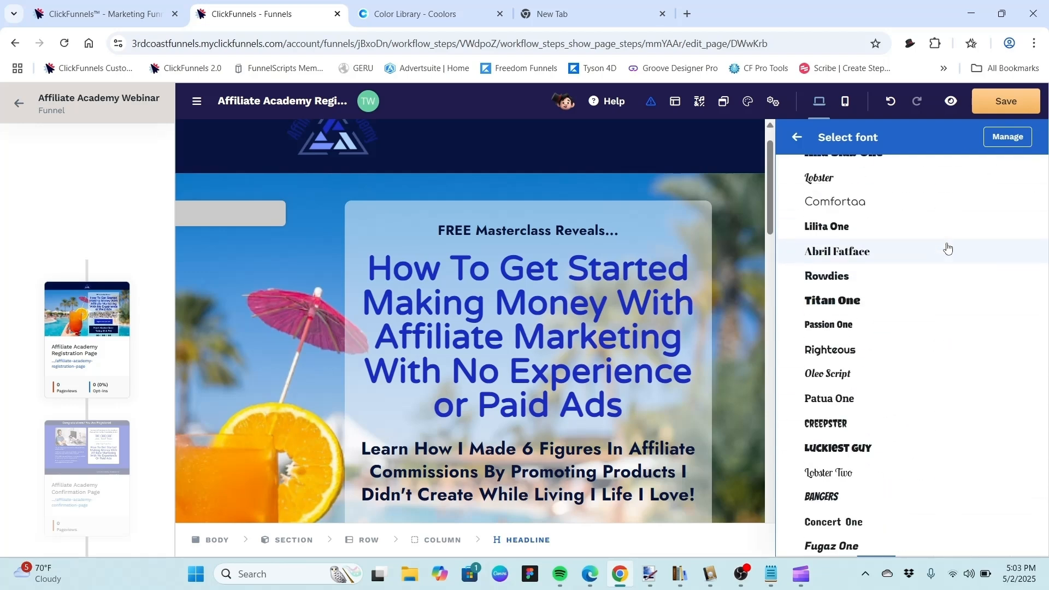
scroll(948, 248, "up", 20)
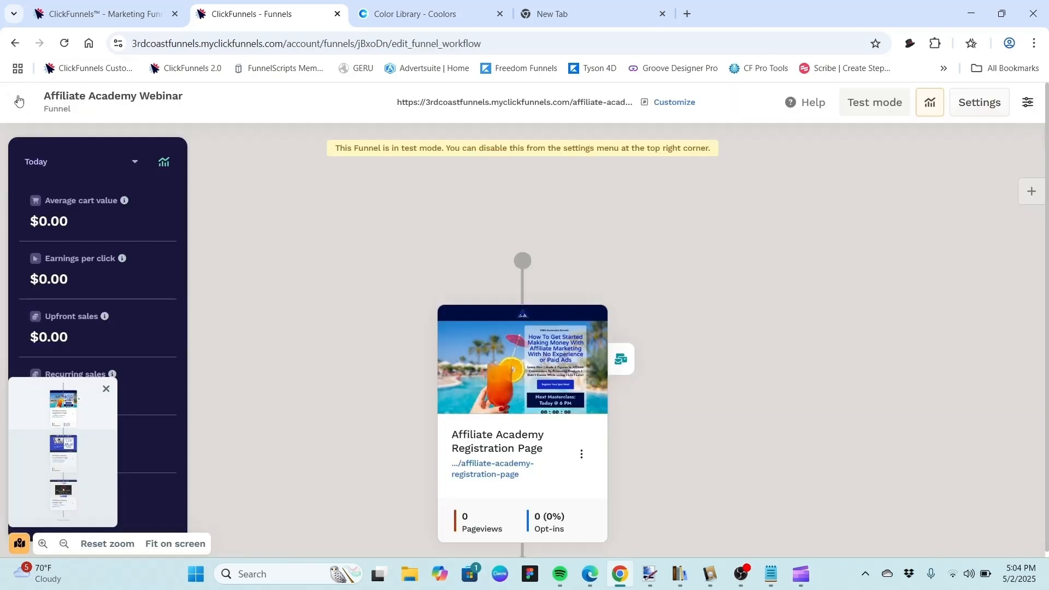
Leave the page editor and return to the workspace settings' My Assets section.
left_click(18, 103)
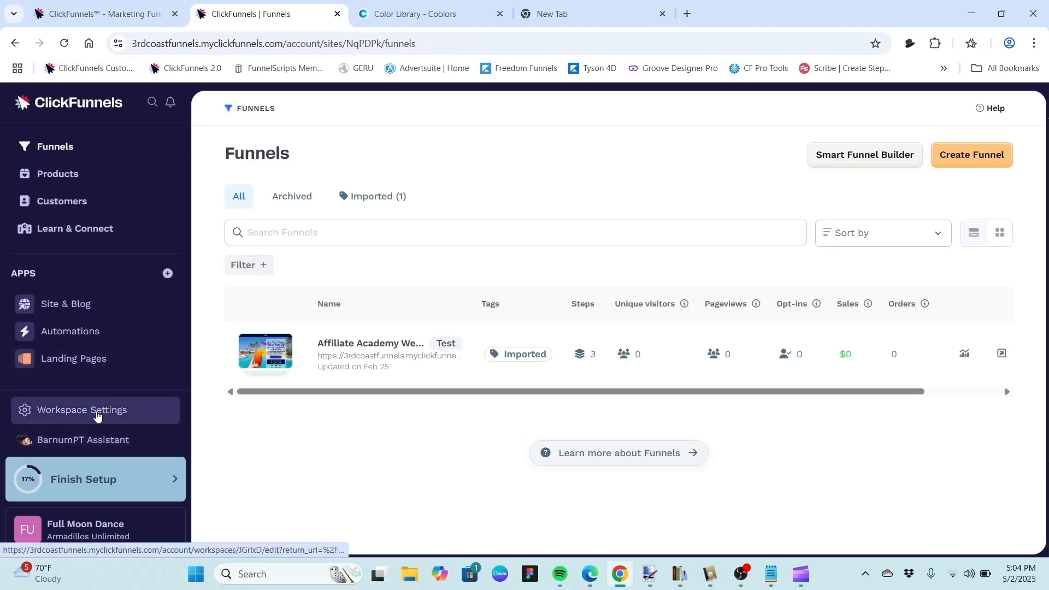
left_click(97, 414)
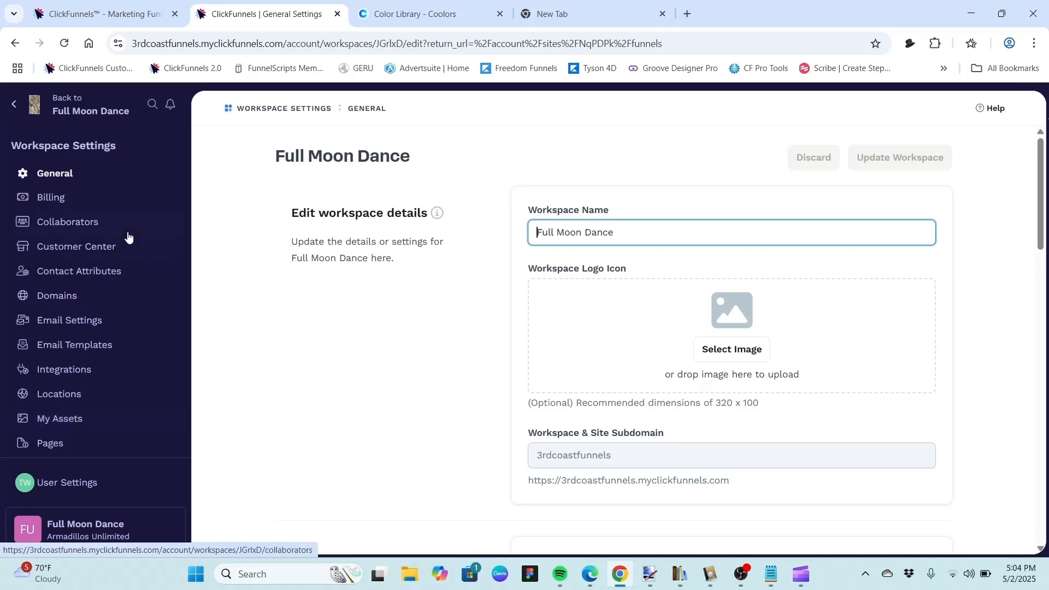
left_click(55, 419)
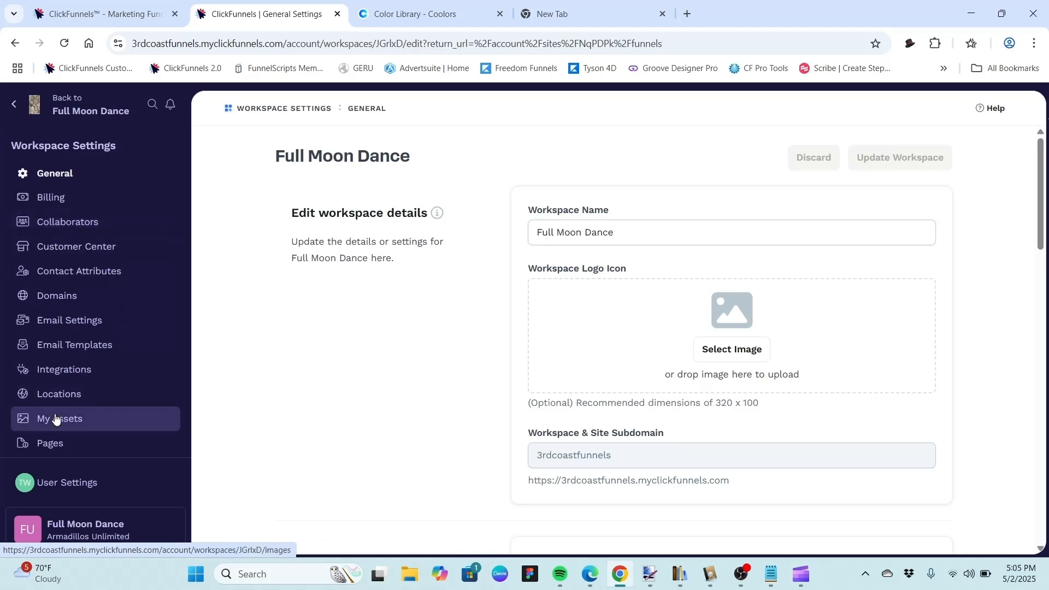